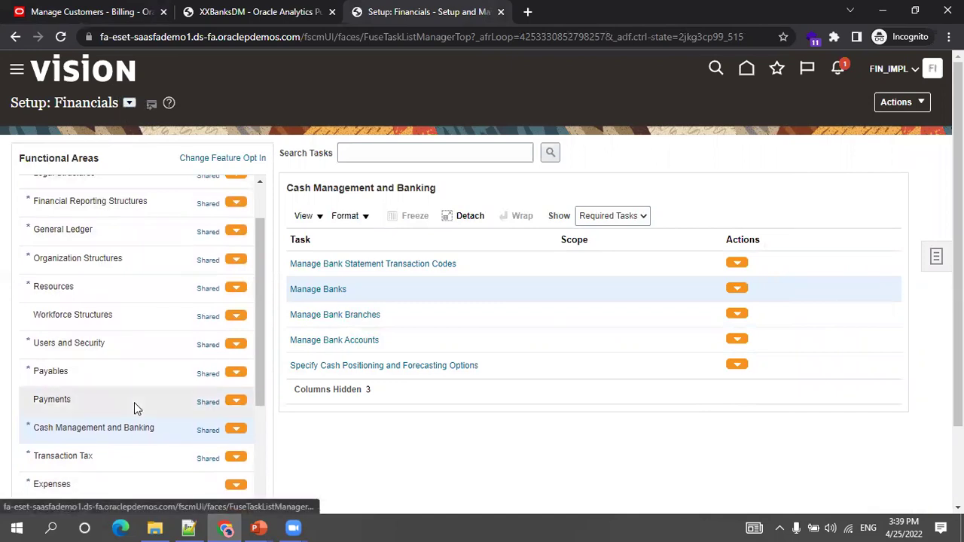
Step: Open the Manage Banks task and create a bank named SBI with country India, saving the record
scroll(128, 391, "down", 1)
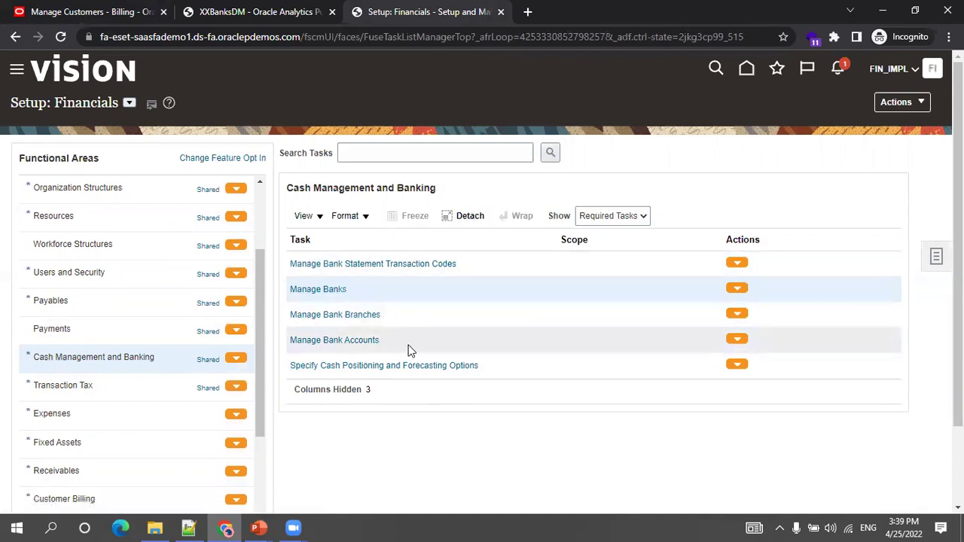
left_click(324, 291)
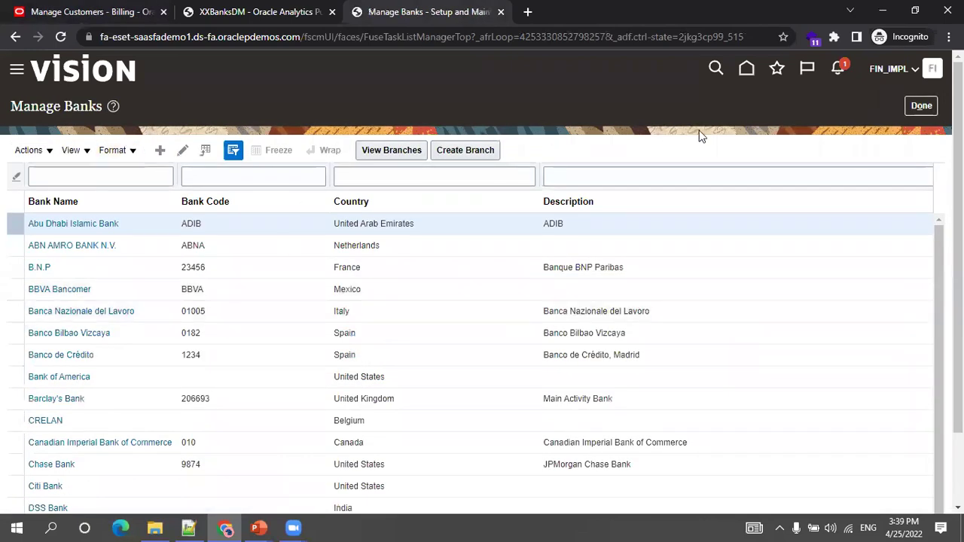
left_click(160, 150)
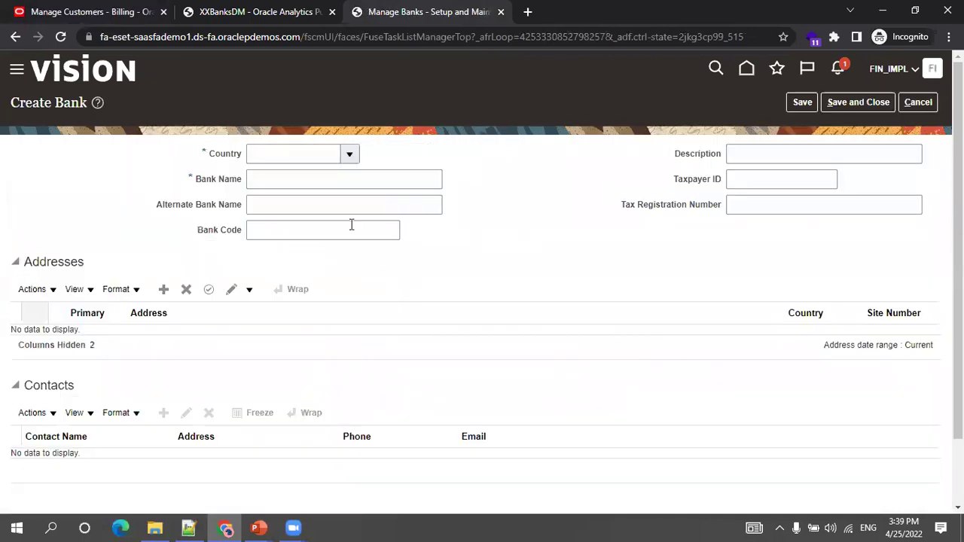
left_click(314, 162)
type("India")
left_click(299, 186)
type("SBI")
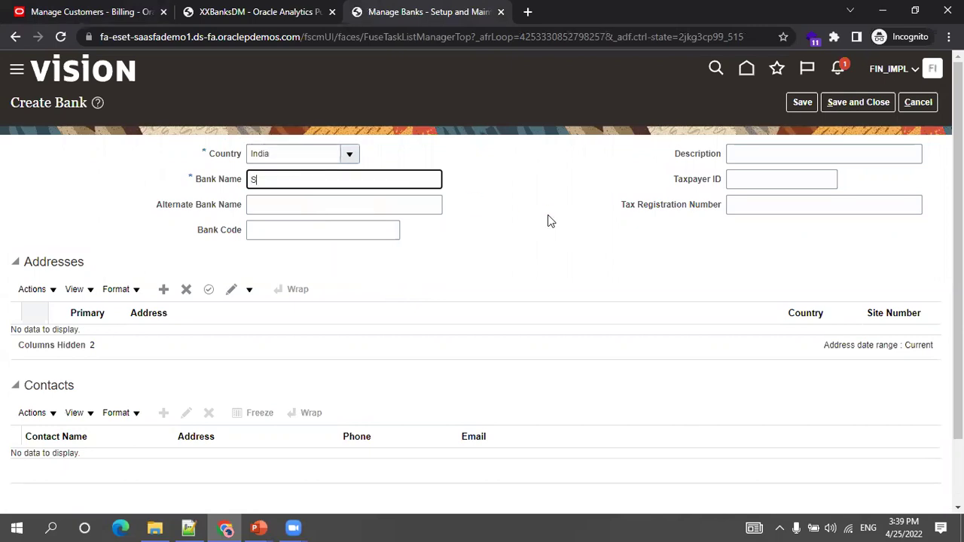
left_click(803, 103)
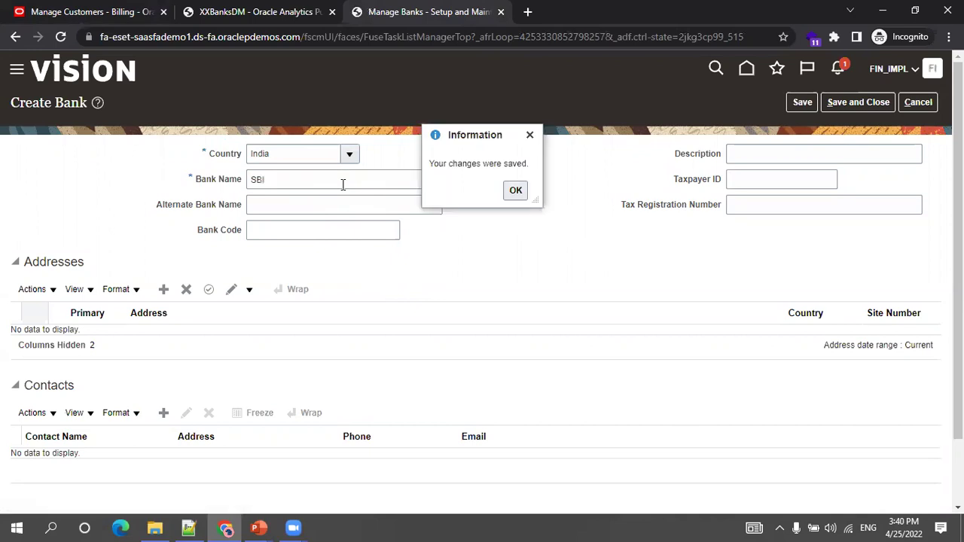
left_click(516, 191)
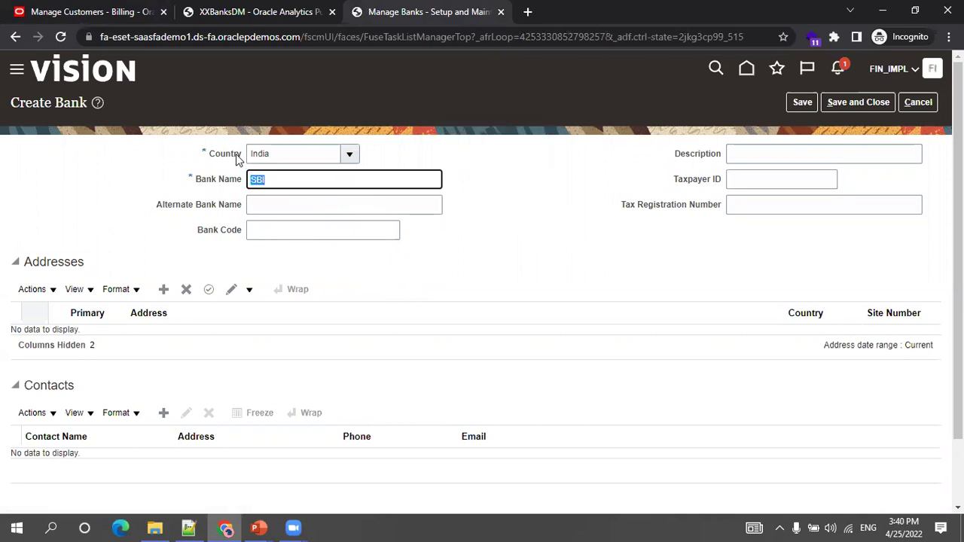
left_click(227, 184)
Step: Save the XXBanksDM data model and start a SQL query data set named Party2Dm using the ApplicationDB_FSCM data source
left_click(249, 12)
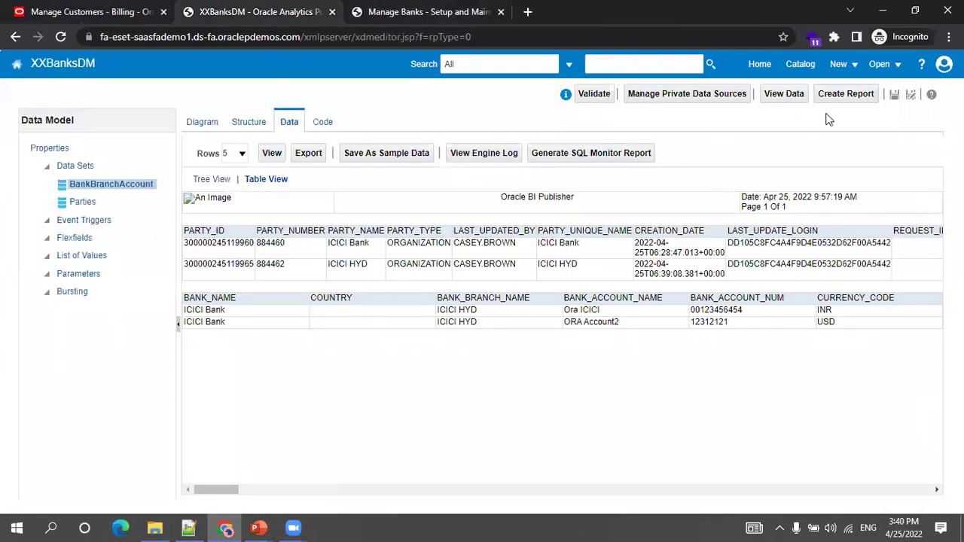
left_click(894, 96)
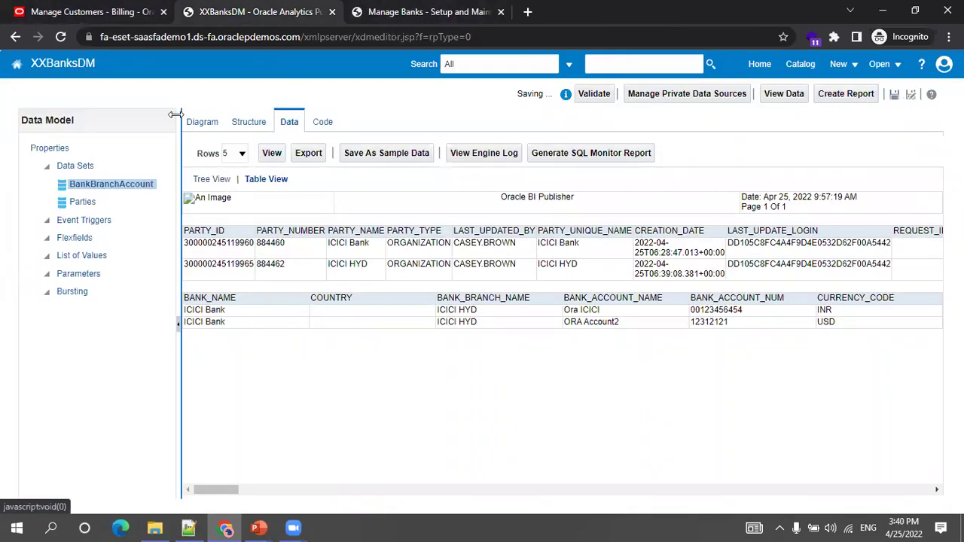
left_click(202, 121)
left_click(204, 143)
left_click(228, 160)
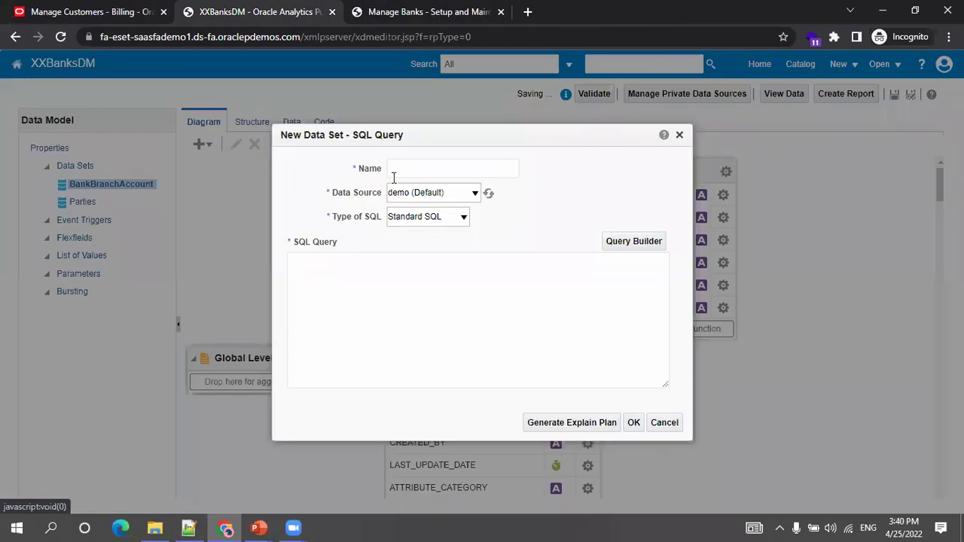
left_click(402, 170)
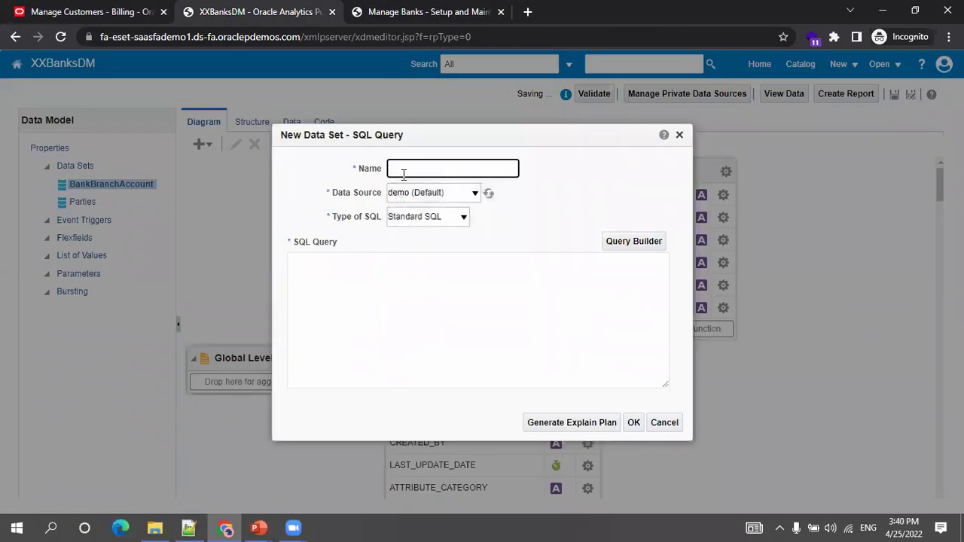
type("Party2Dm")
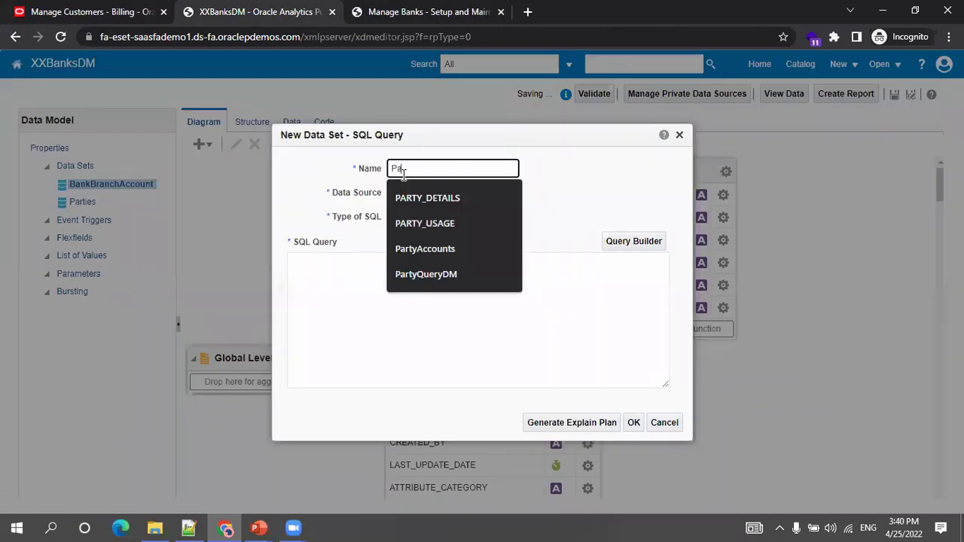
key("Tab")
key("Down")
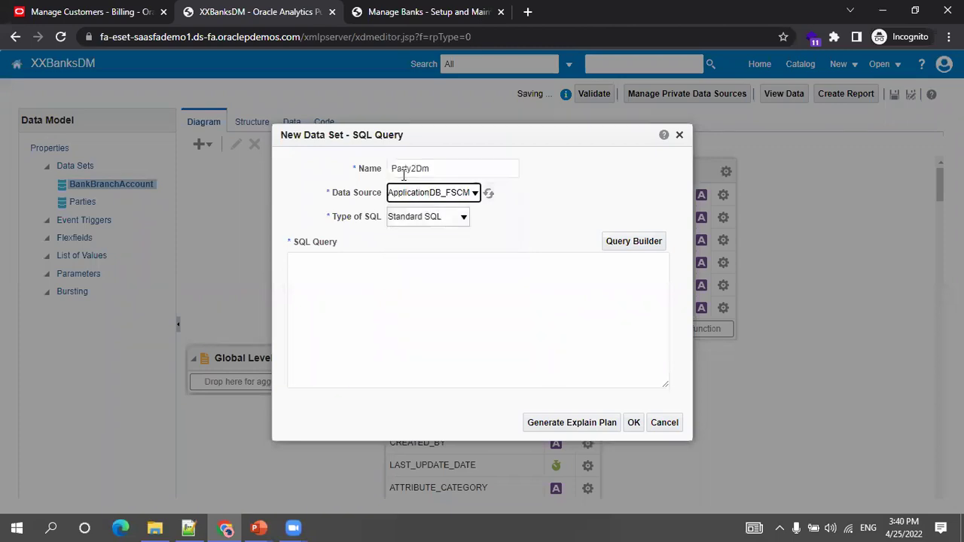
Step: Enter the query "select * from hz_parties where party_name like 'SBI%'" and submit the new data set
left_click(491, 302)
type("select * from par")
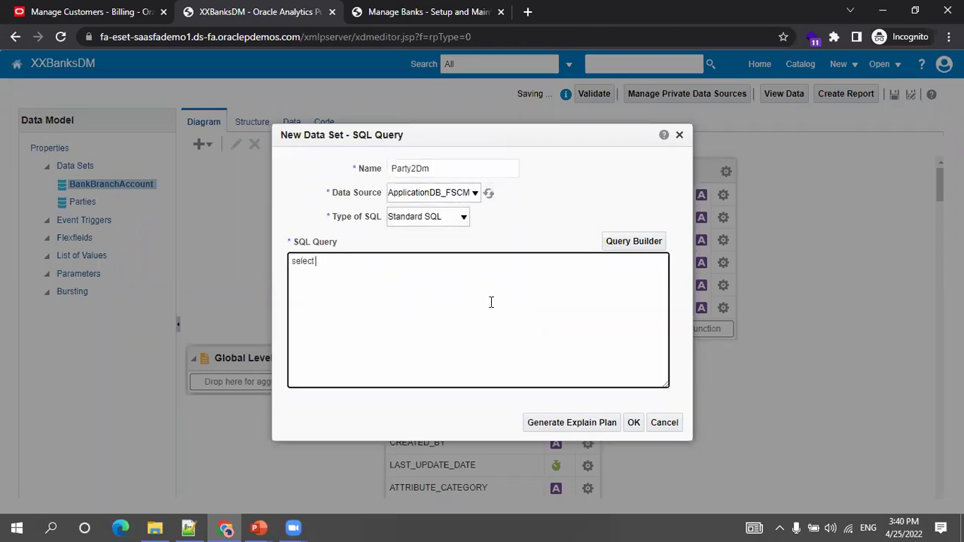
key("BackSpace")
key("BackSpace")
key("BackSpace")
type("hz_parties w")
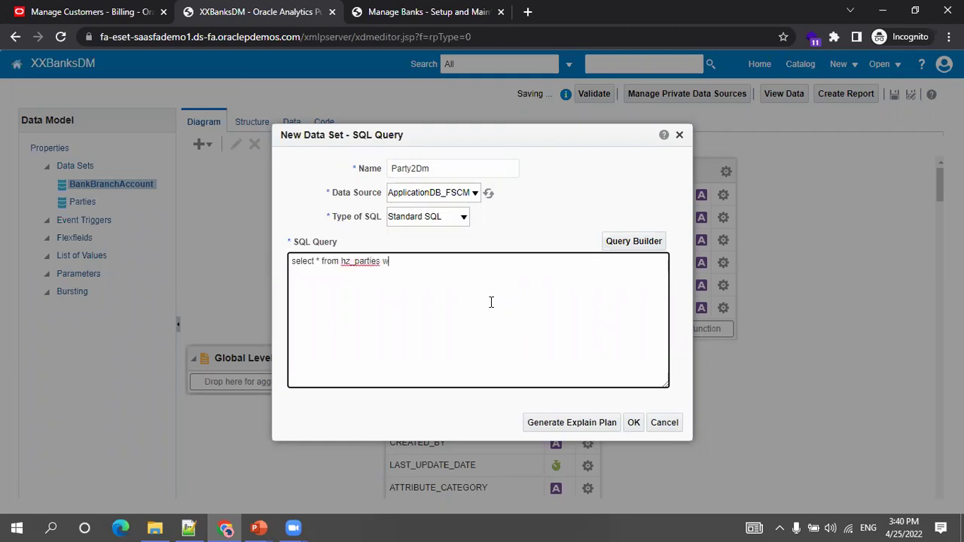
type("here party_name like ")
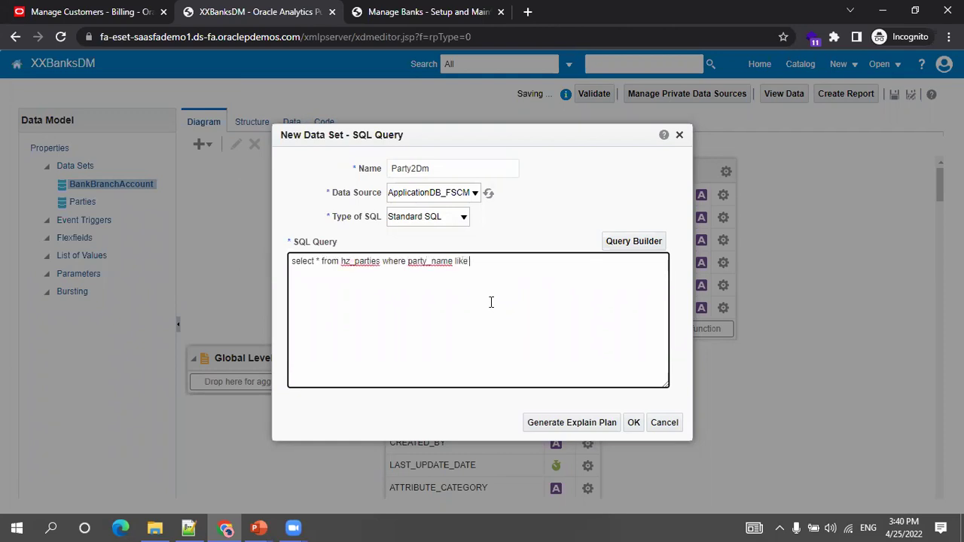
type("'SBI%'")
left_click(633, 424)
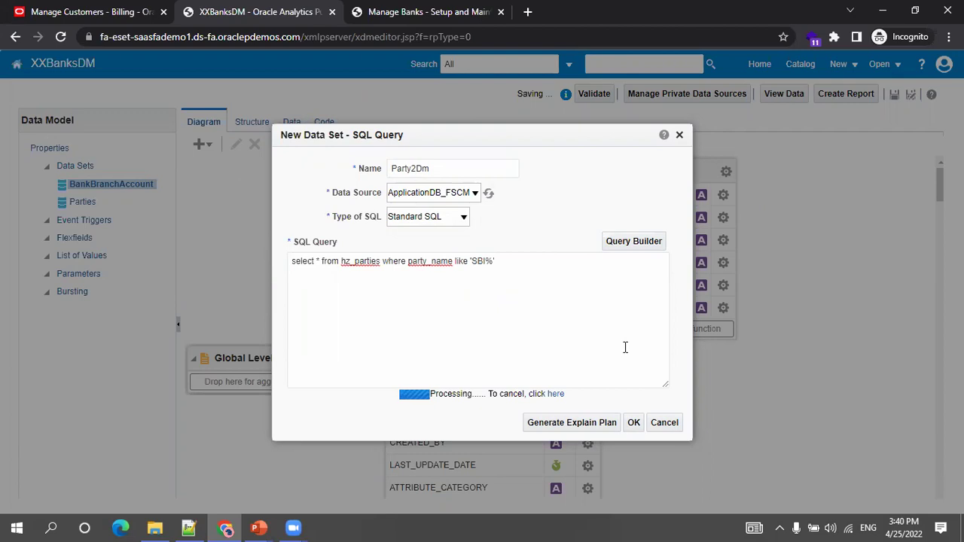
left_click(562, 360)
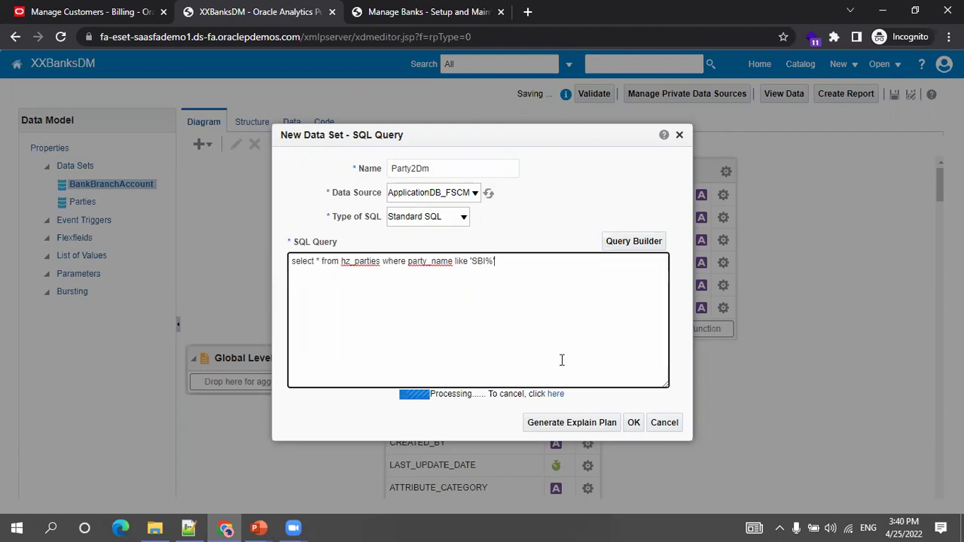
Step: Return to the Create Bank page, then save and close the SBI bank record
left_click(139, 16)
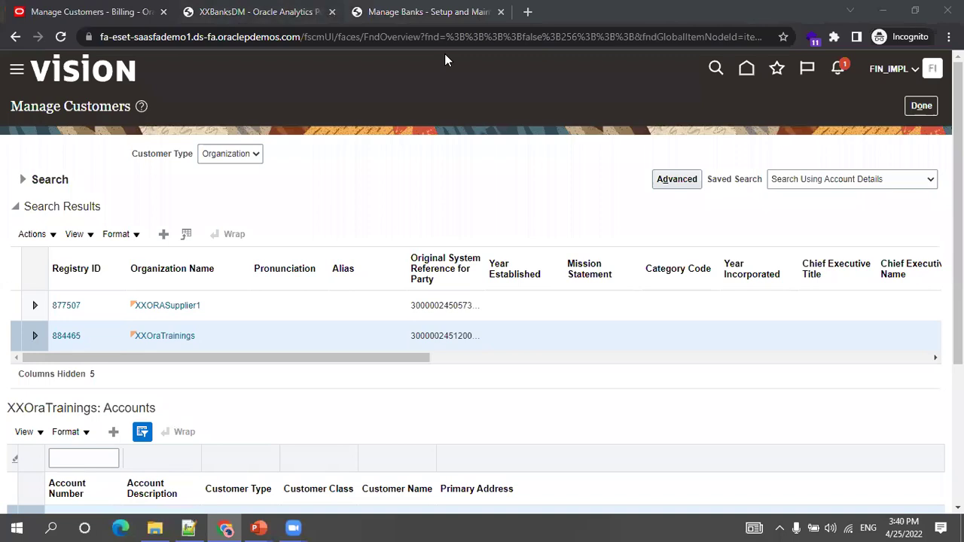
left_click(380, 22)
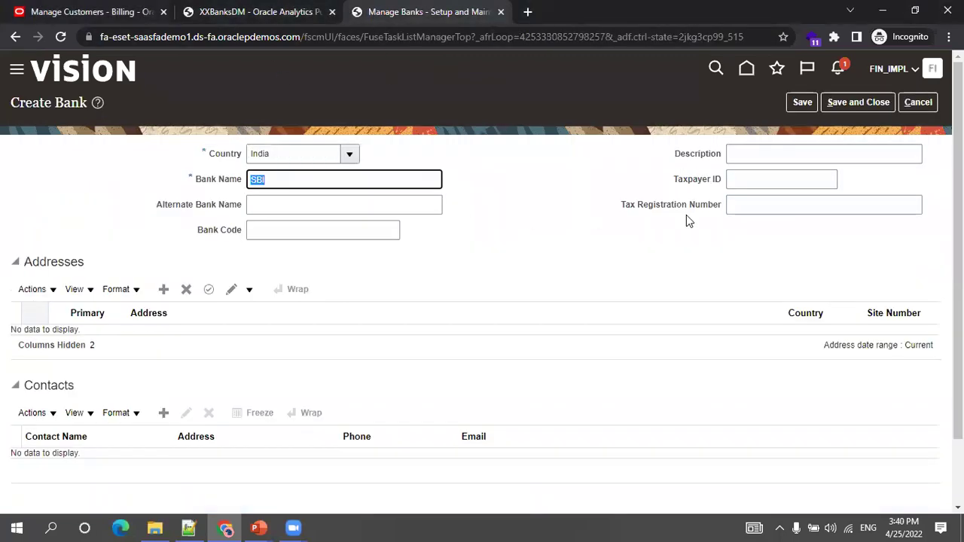
left_click(872, 101)
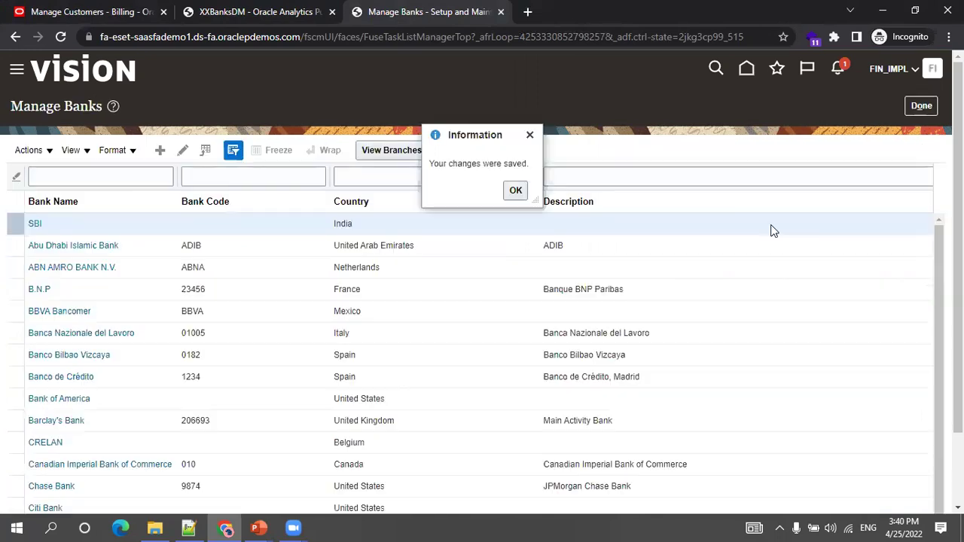
left_click(514, 189)
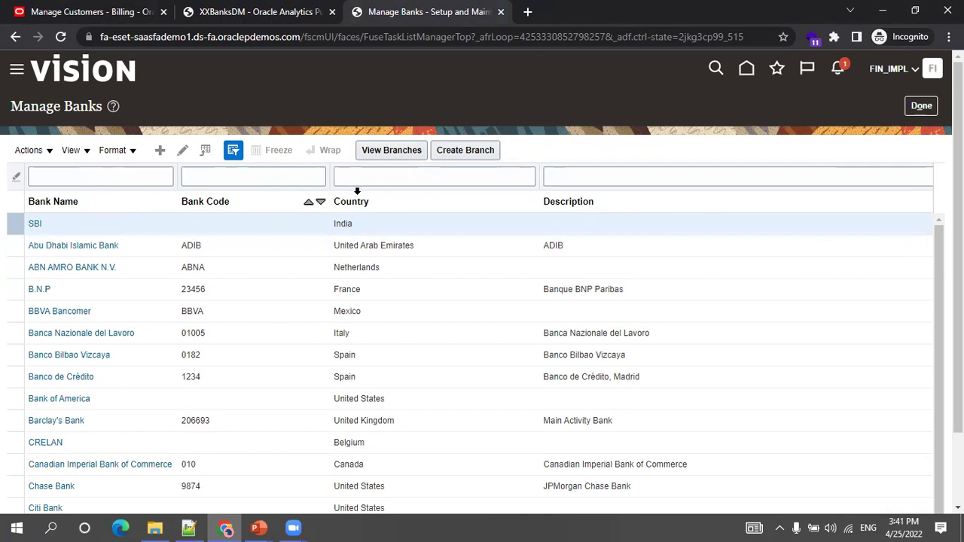
Step: Create a branch named SBI Hyd for the SBI bank and save it
left_click(458, 152)
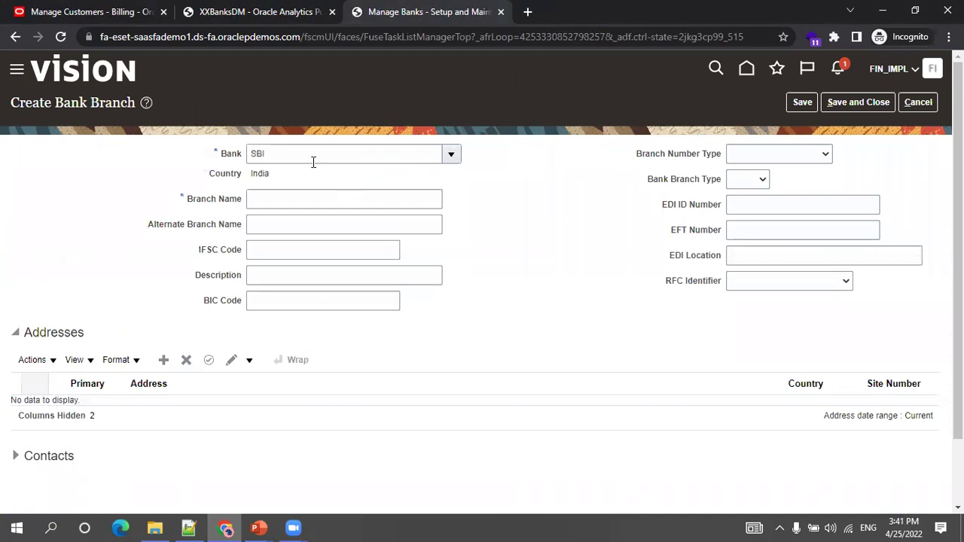
left_click(323, 197)
type("SBI Hyd")
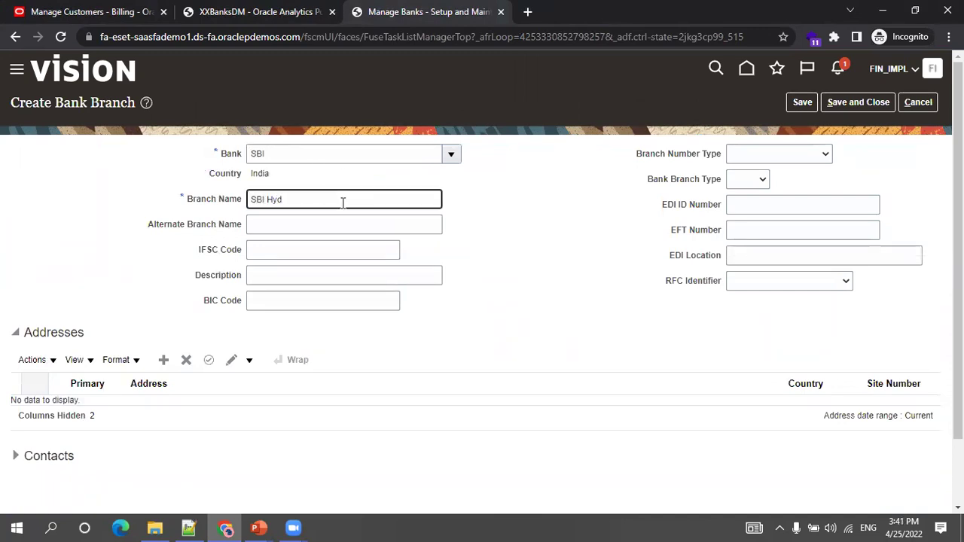
left_click(527, 241)
left_click(319, 257)
left_click(526, 259)
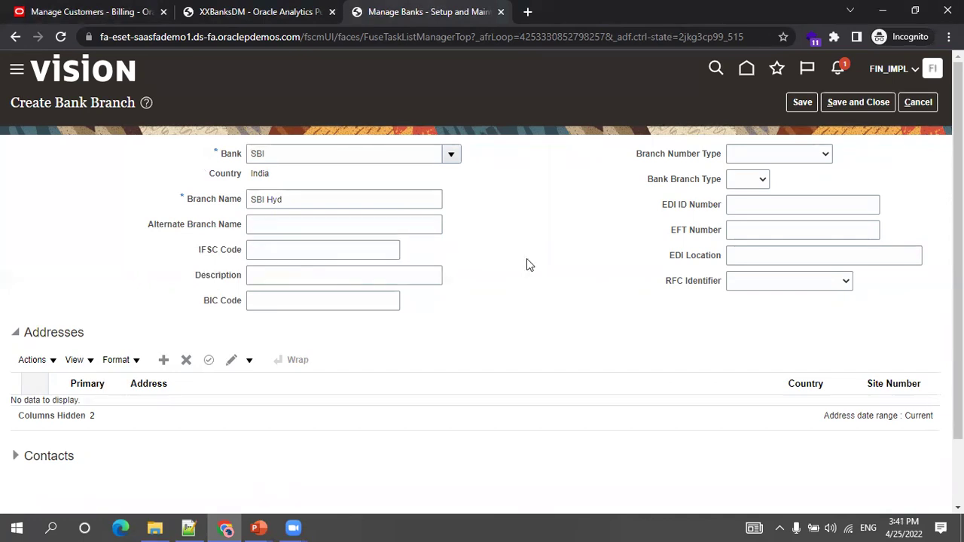
left_click(795, 103)
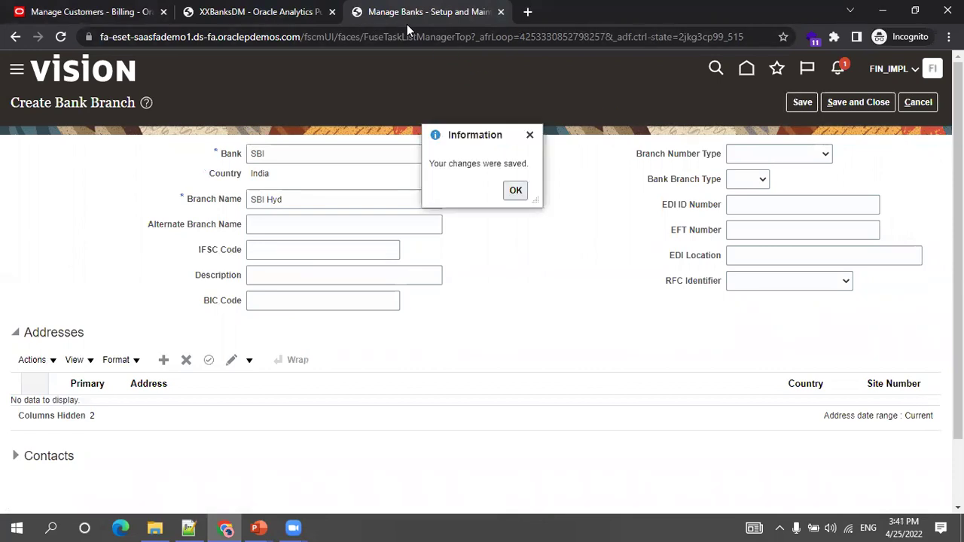
Step: Resubmit the Party2Dm query in XXBanksDM, try to view the data model's data, and reload the page
left_click(283, 13)
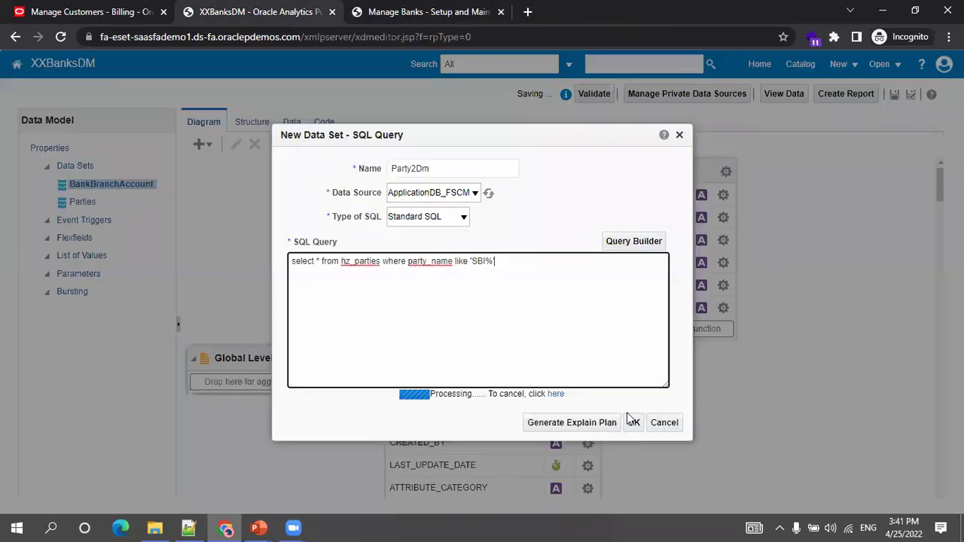
key("ctrl+a")
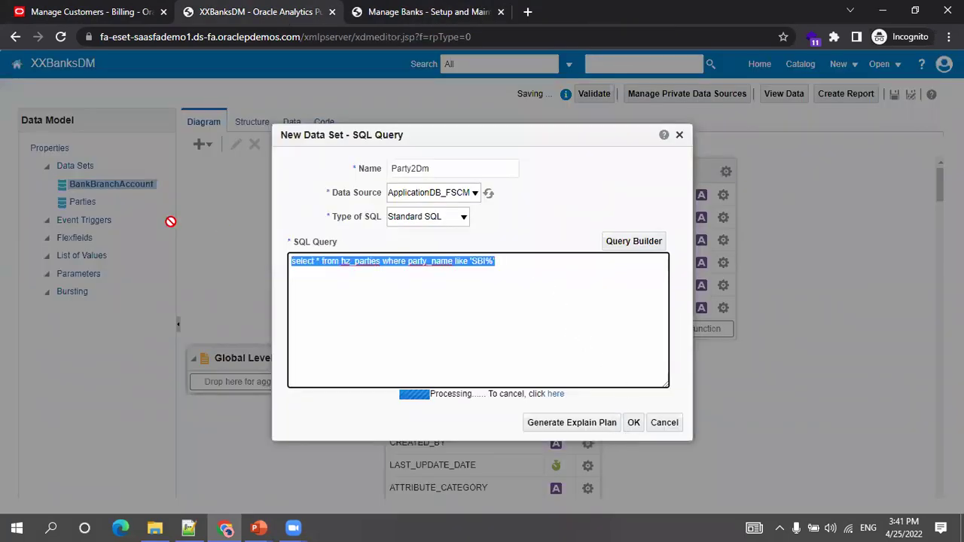
left_click(635, 423)
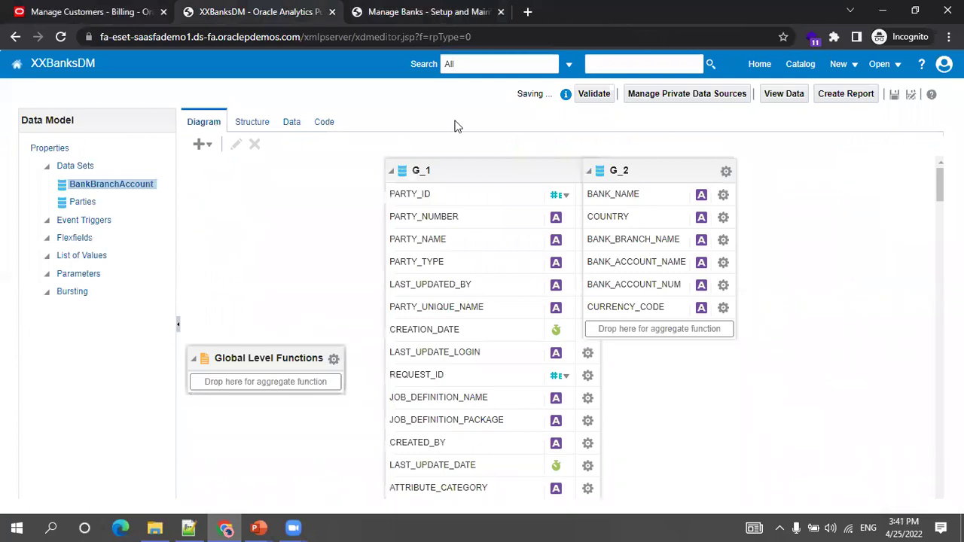
left_click(298, 129)
left_click(269, 155)
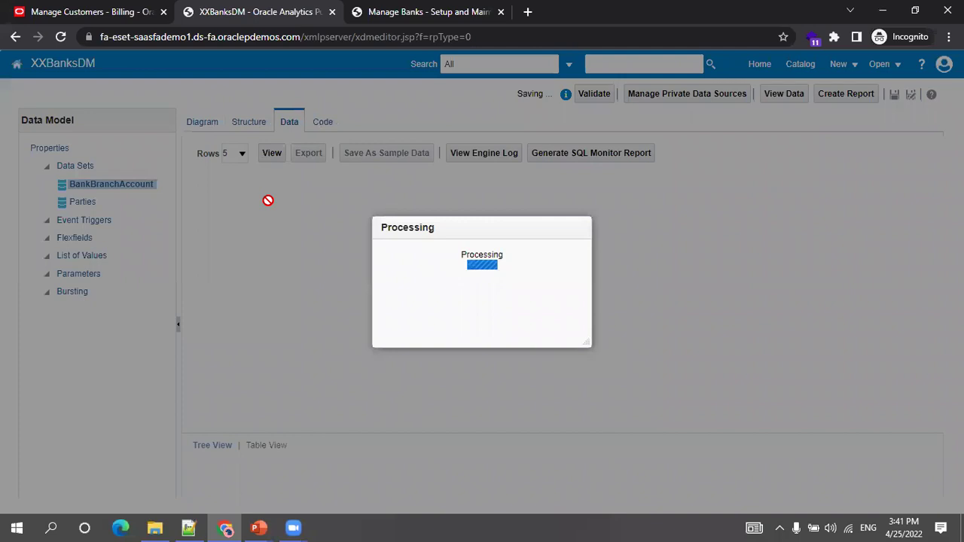
left_click(60, 36)
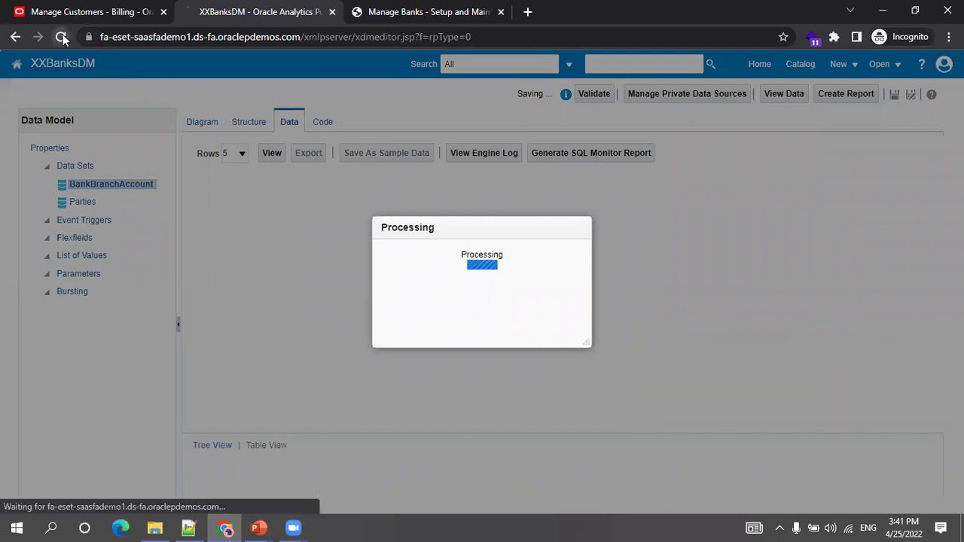
Step: Return to the SBI Hyd branch form, then save and close the branch record
left_click(381, 22)
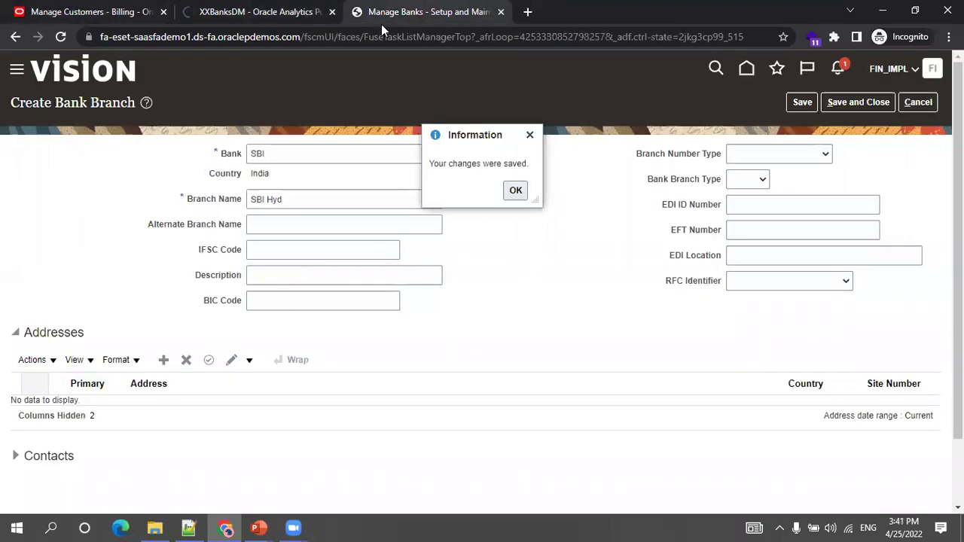
left_click(513, 191)
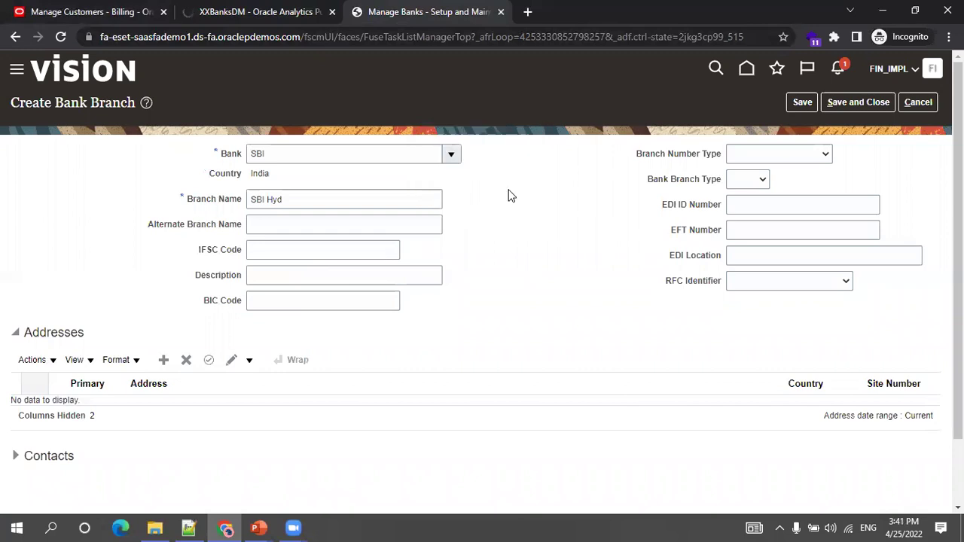
left_click(866, 102)
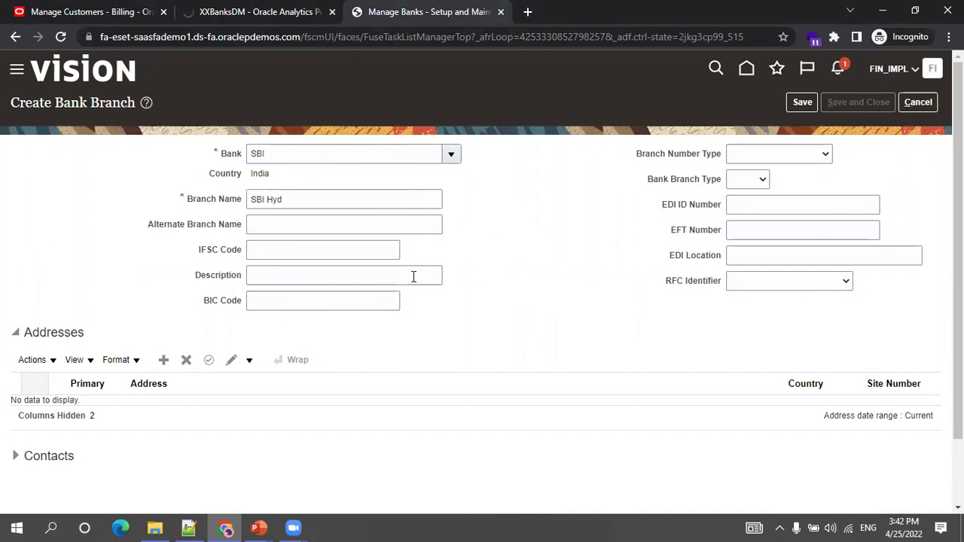
Step: Return to Manage Customers, open the XXOraTrainings customer's account, and examine the bank accounts among its payment instruments
left_click(100, 12)
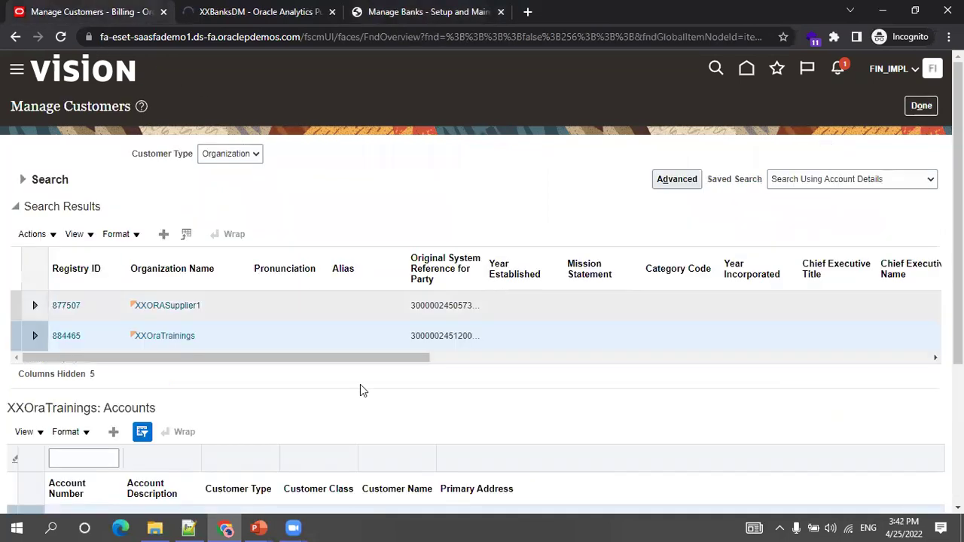
scroll(206, 361, "down", 3)
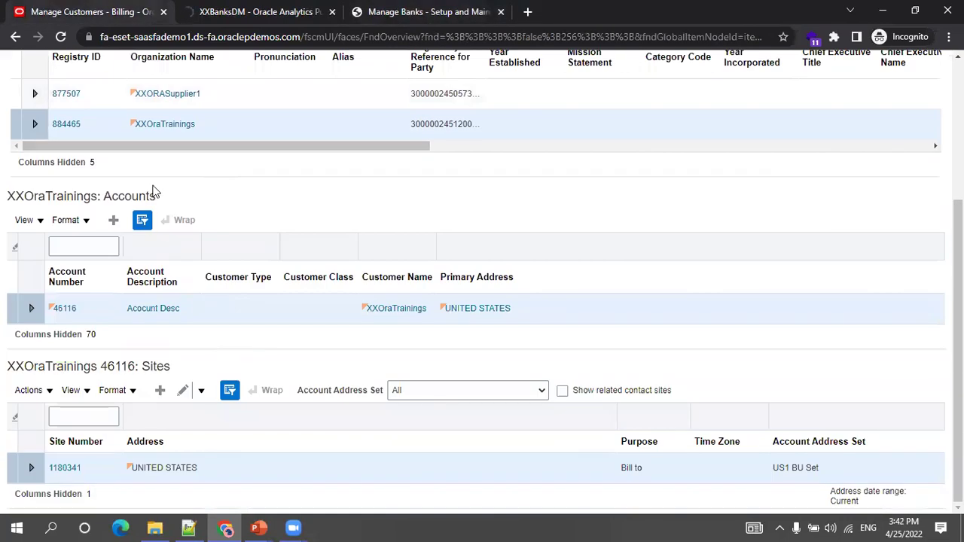
left_click(145, 310)
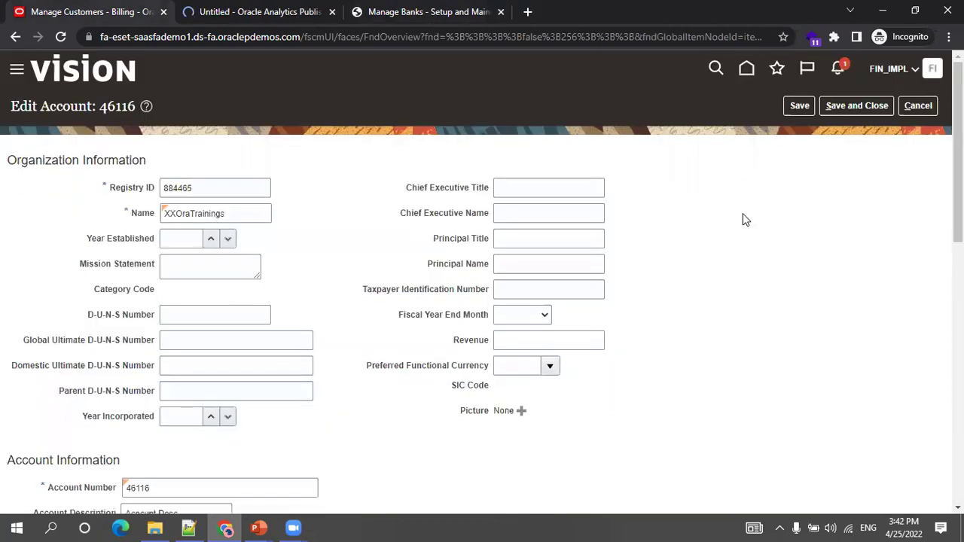
scroll(743, 213, "down", 8)
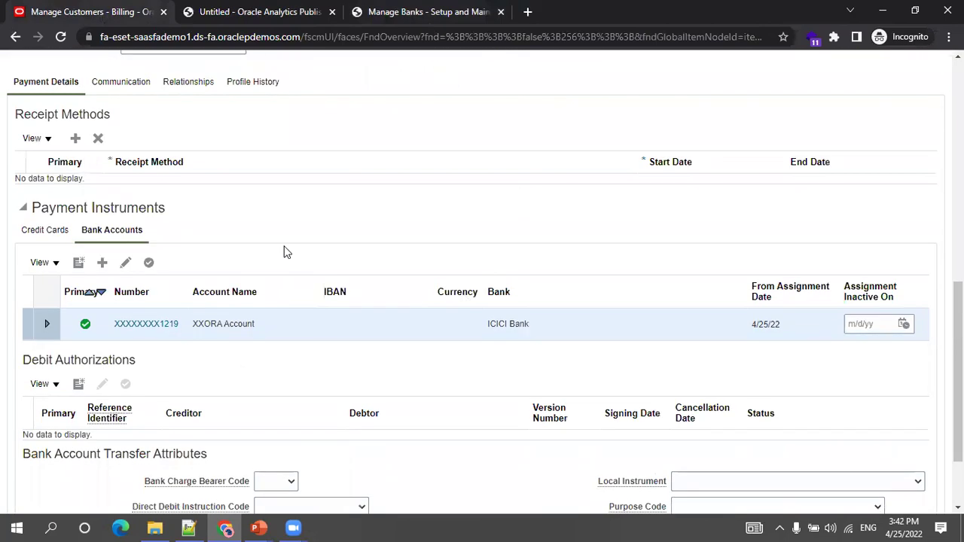
scroll(30, 206, "up", 1)
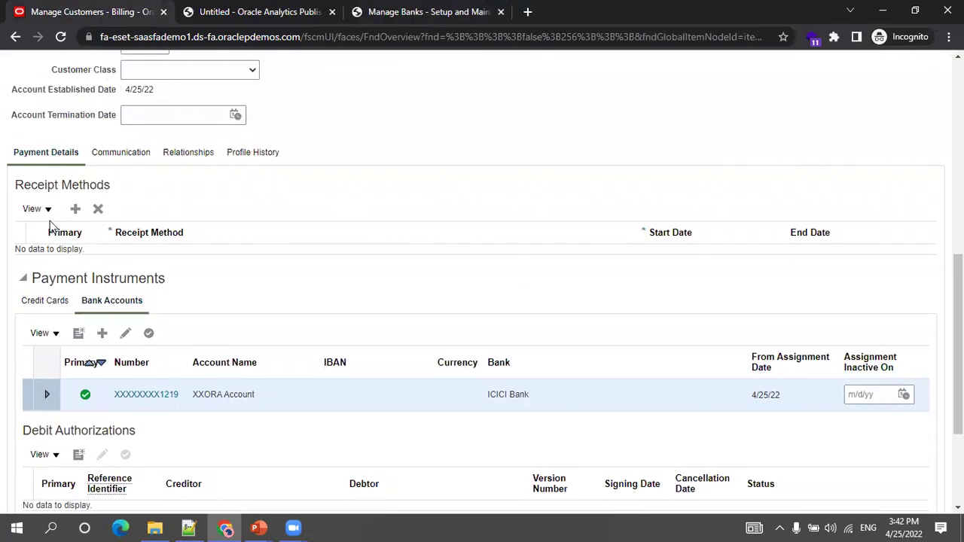
scroll(189, 352, "down", 1)
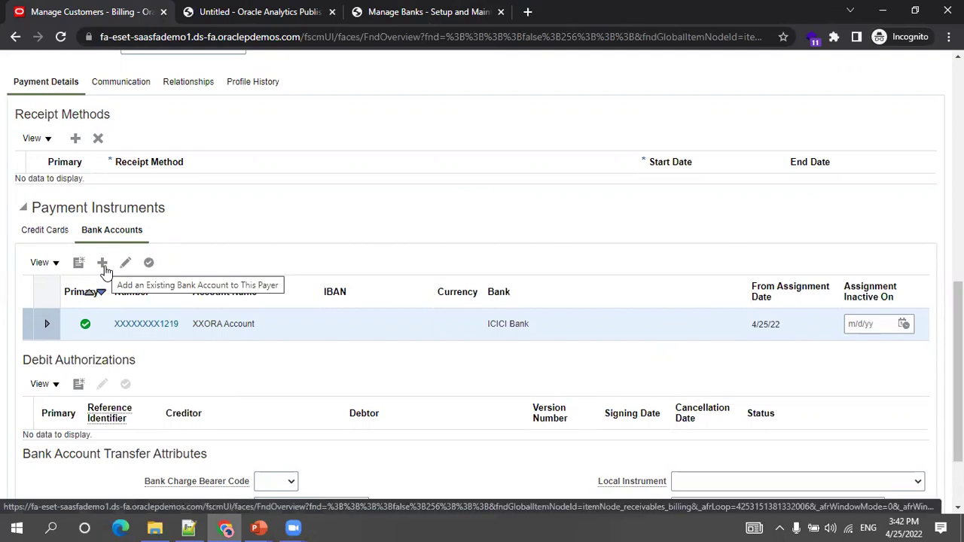
Step: Open the customer's ICICI Bank account and examine its country, bank, branch, additional information and account owners
left_click(139, 325)
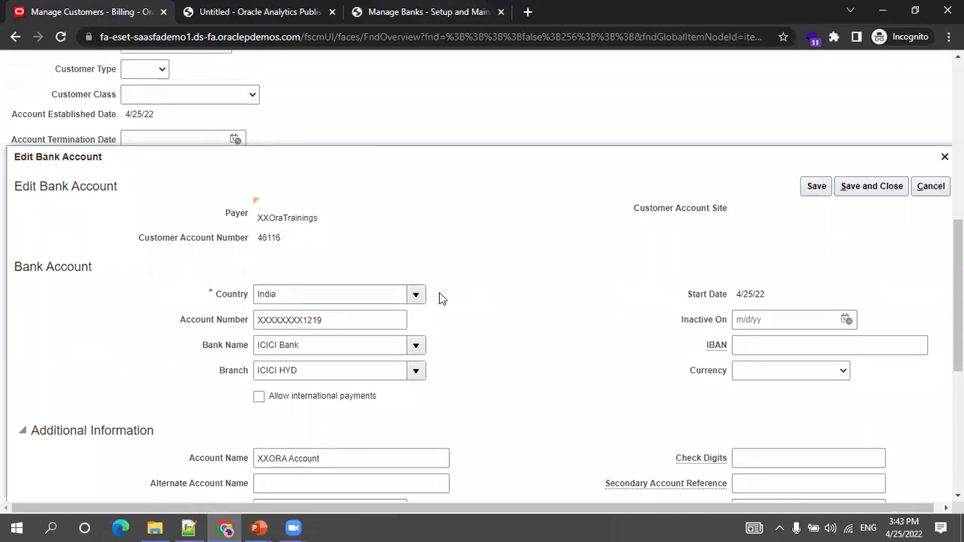
scroll(439, 295, "down", 2)
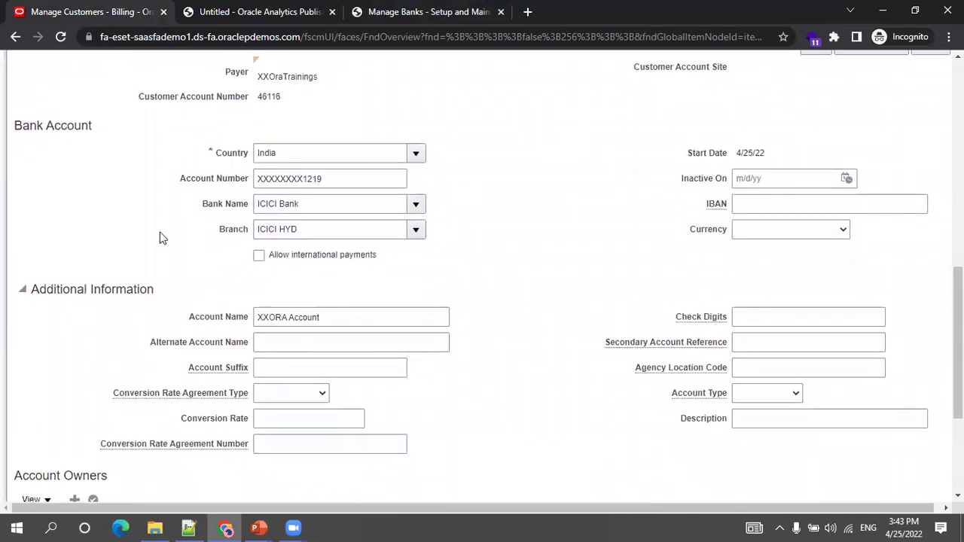
scroll(143, 240, "down", 1)
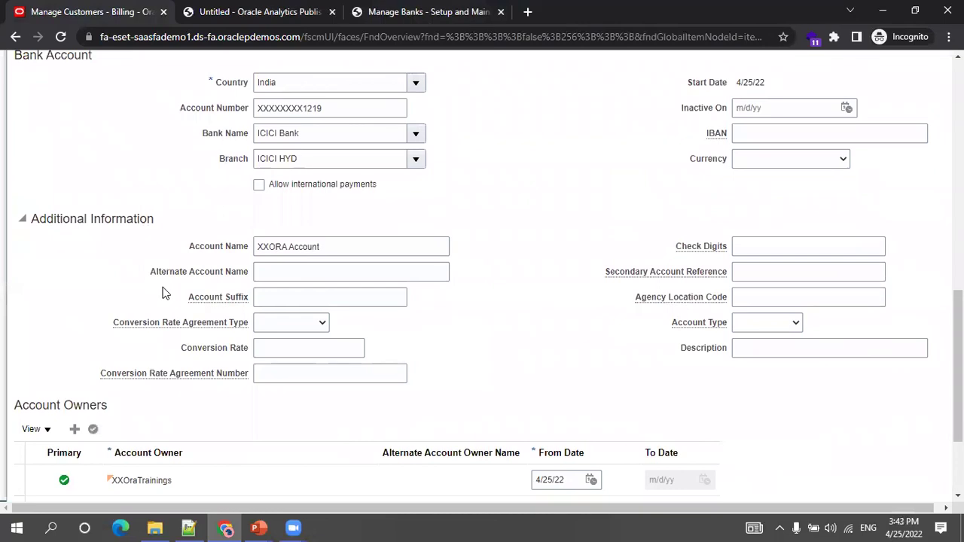
scroll(161, 294, "down", 2)
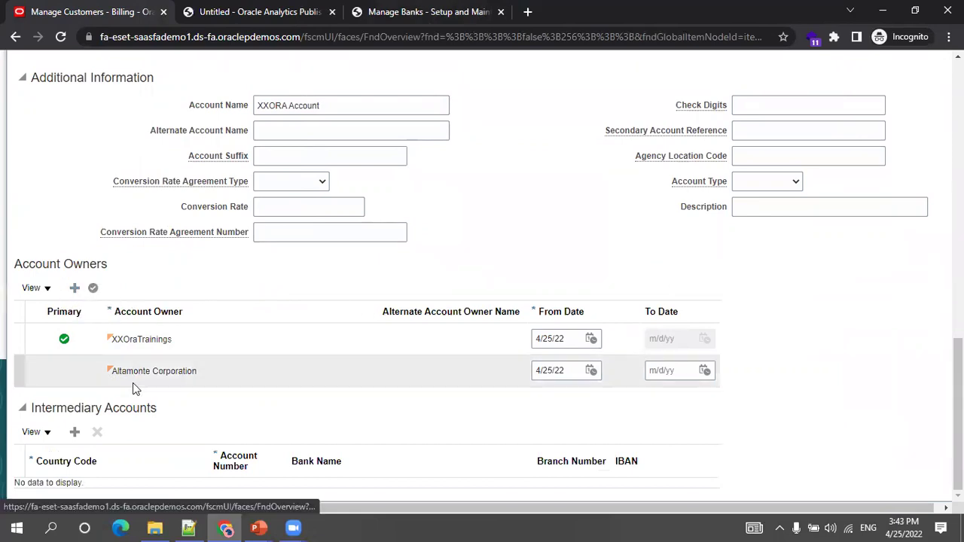
scroll(316, 376, "up", 7)
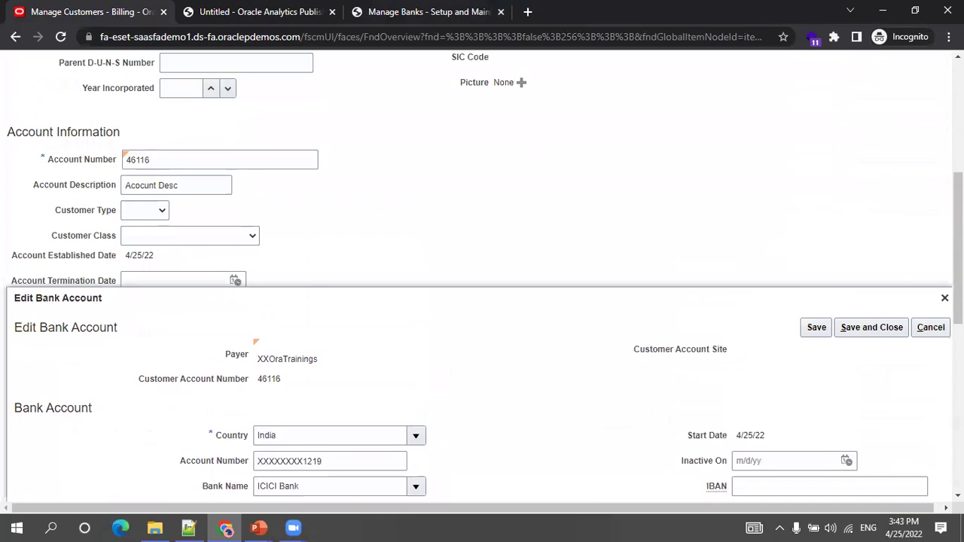
scroll(930, 338, "up", 1)
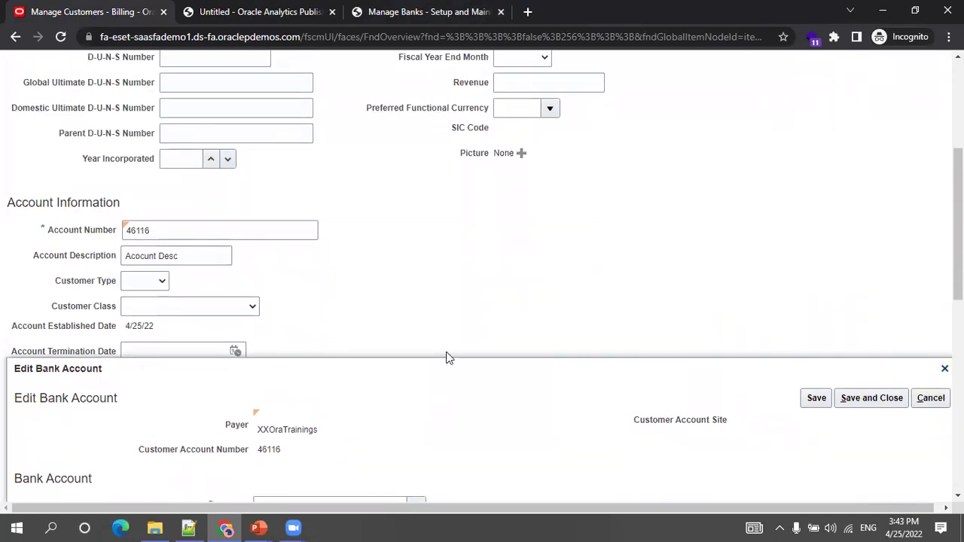
scroll(445, 357, "down", 2)
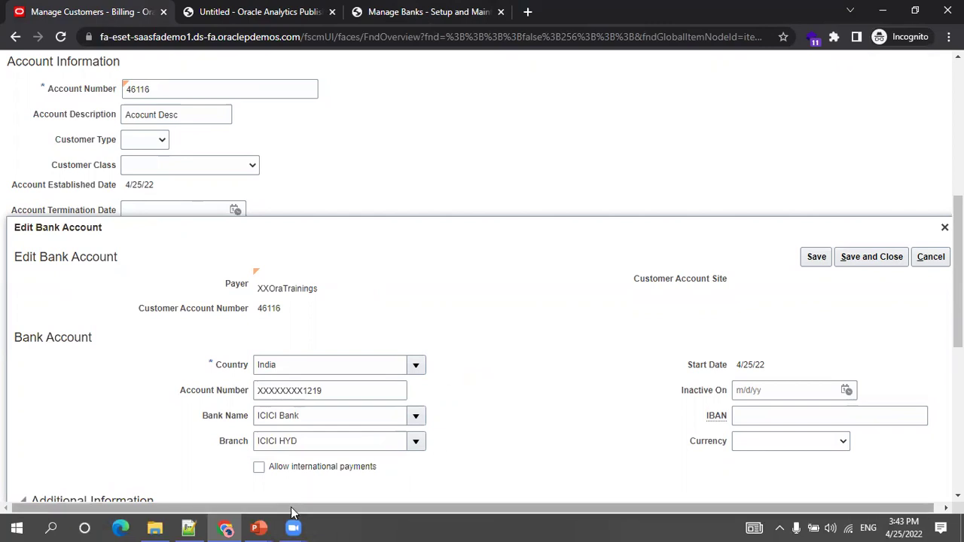
Step: Switch to the PowerPoint slide show and go back from the sample query slide past the Branches slide
mouse_move(259, 527)
left_click(318, 487)
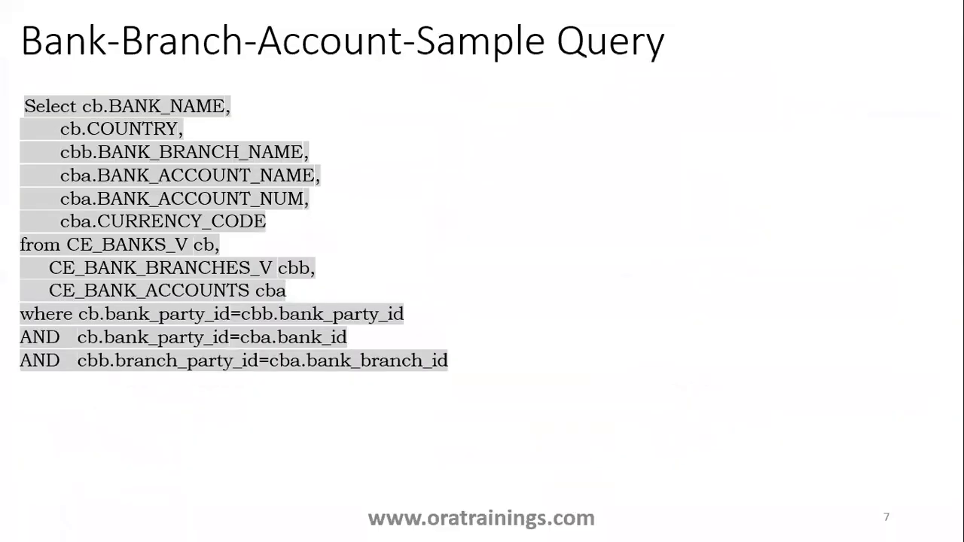
key("Left")
key("Left")
key("Left")
key("Left")
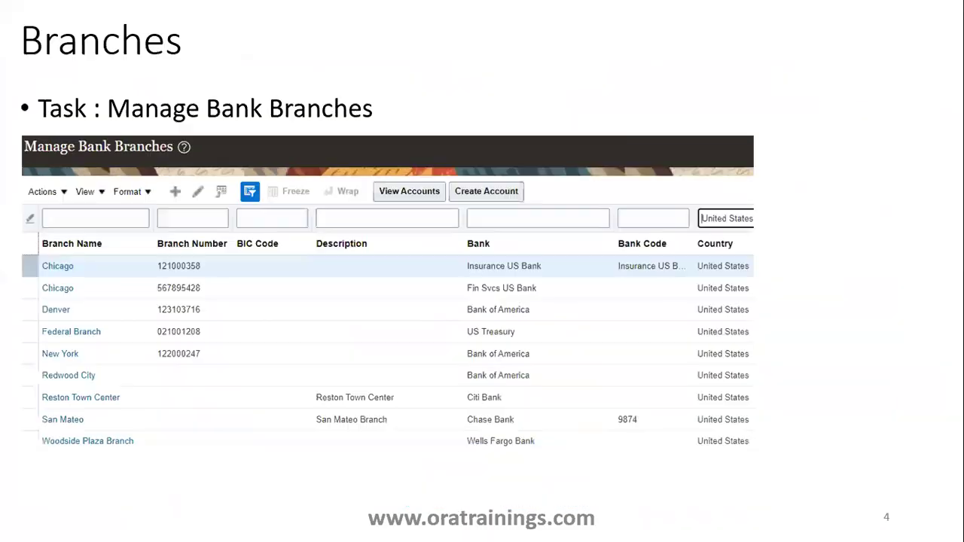
key("Left")
Step: Advance the slide show through the Table Details and Bank-Branch-Account-Sample Query slides to the References slide
key("Right")
key("Right")
key("Right")
key("Right")
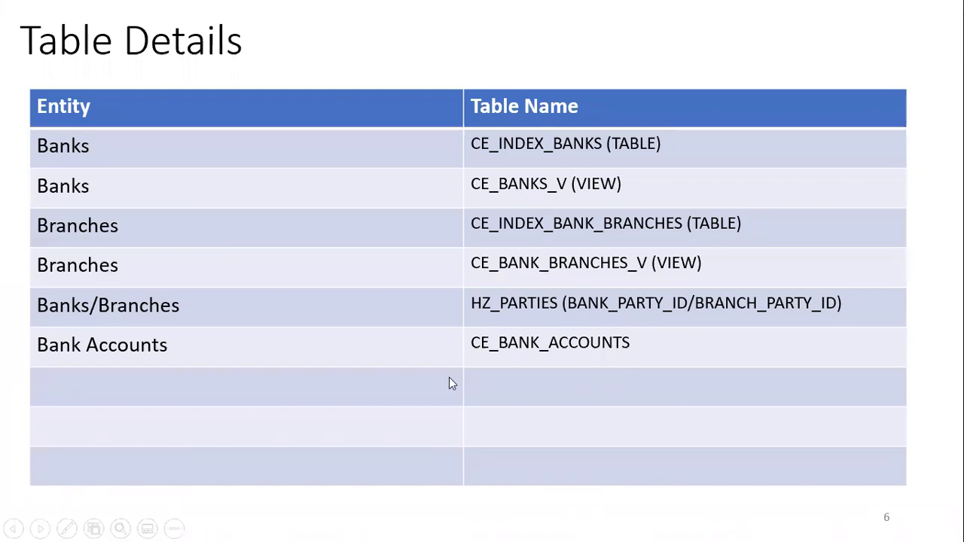
key("Right")
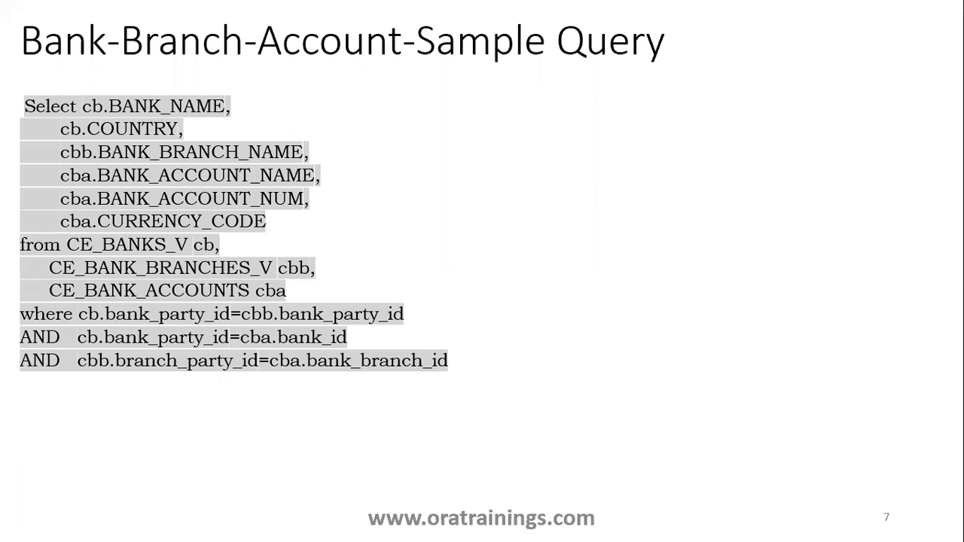
left_click(370, 280)
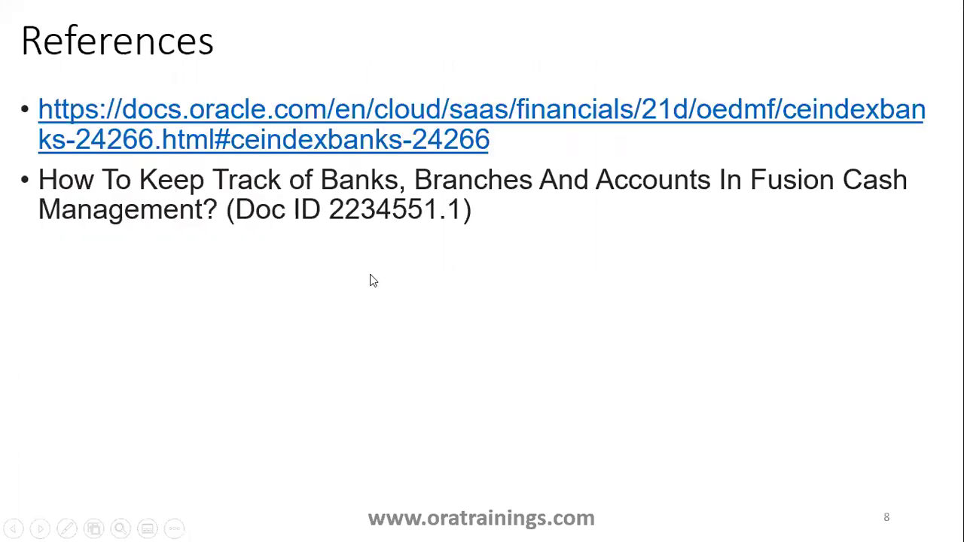